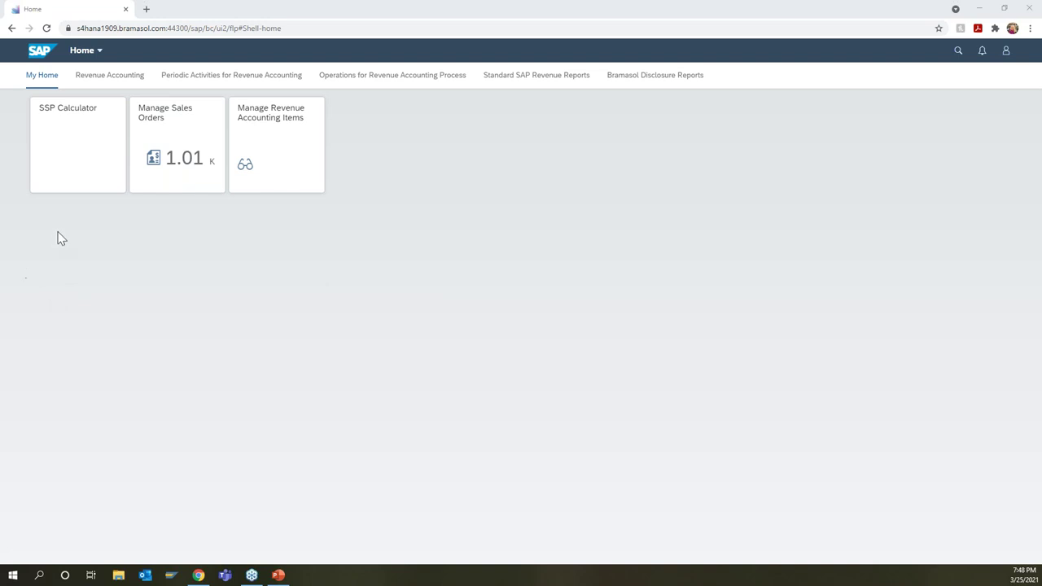
# Step: Open the SSP Calculator and display the entries of table ZSSP_FAIR_VAL
pyautogui.click(85, 159)
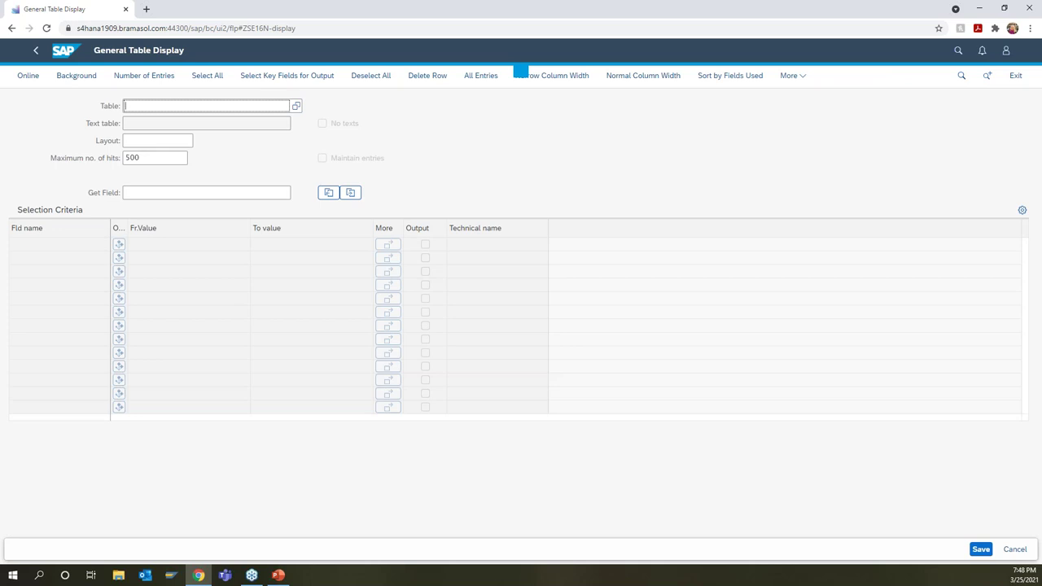
pyautogui.click(151, 107)
pyautogui.write('z')
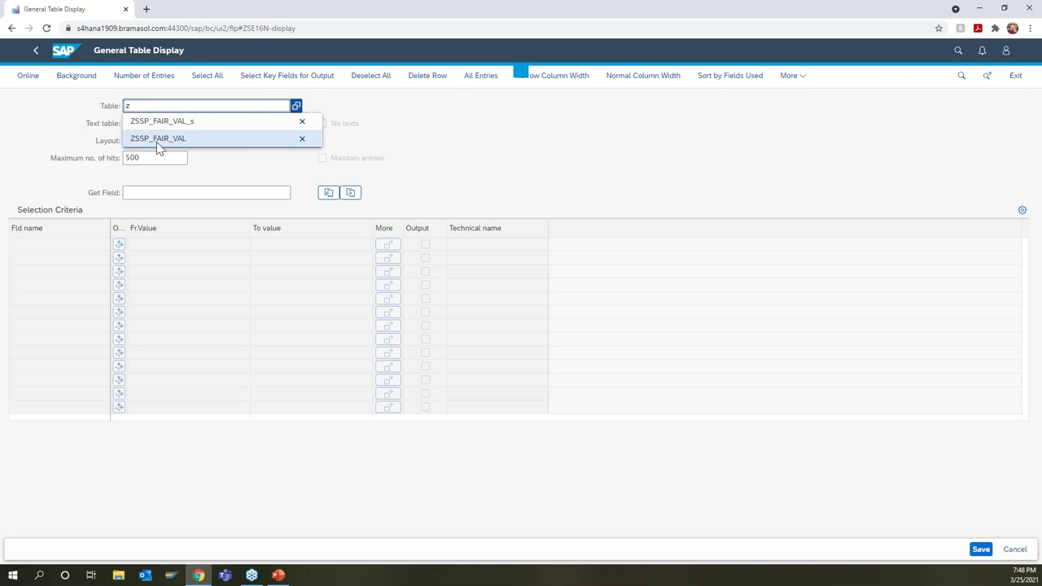
pyautogui.click(159, 139)
pyautogui.click(36, 79)
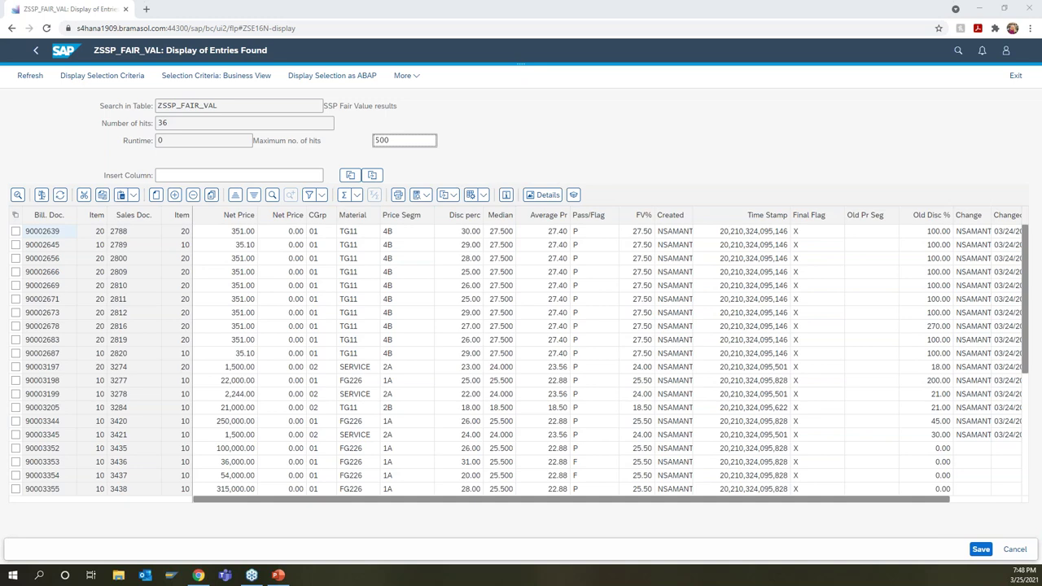
pyautogui.press('Tab')
pyautogui.press('Tab')
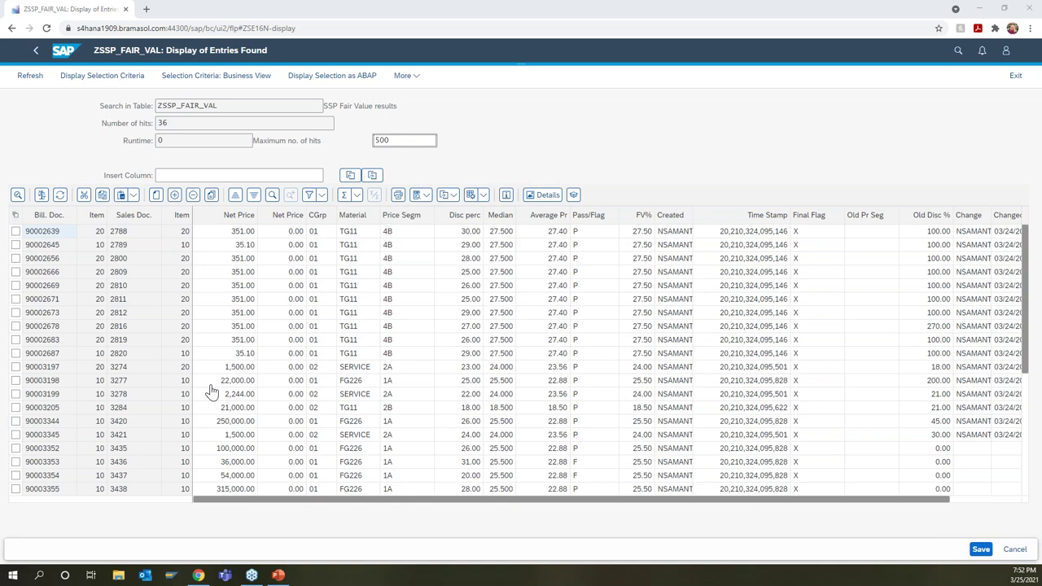
# Step: Return to the table selection and display the entries of table ZSSP_FAIR_VAL_s instead
pyautogui.click(36, 53)
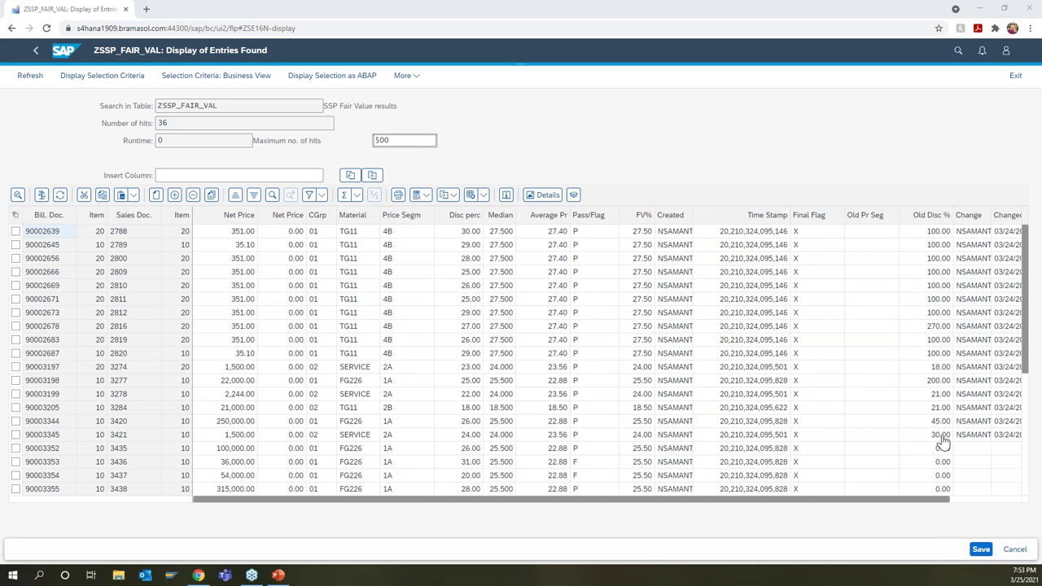
pyautogui.click(34, 54)
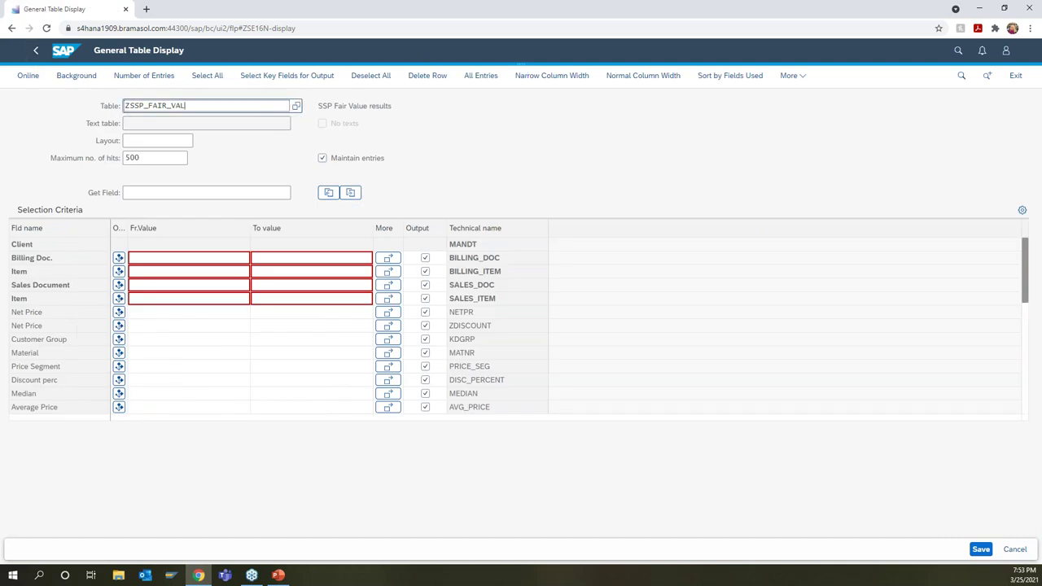
pyautogui.write('s')
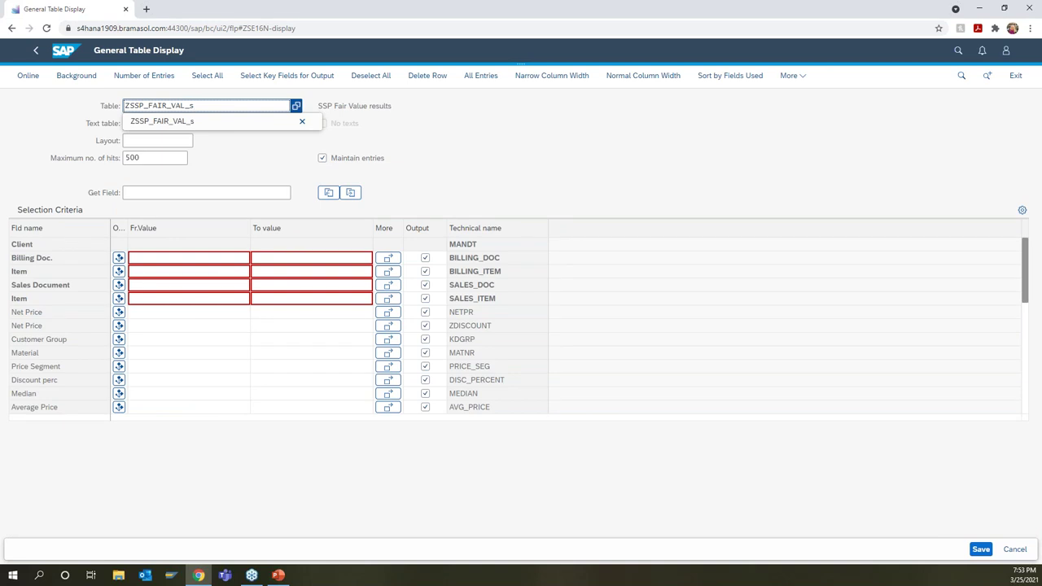
pyautogui.click(35, 75)
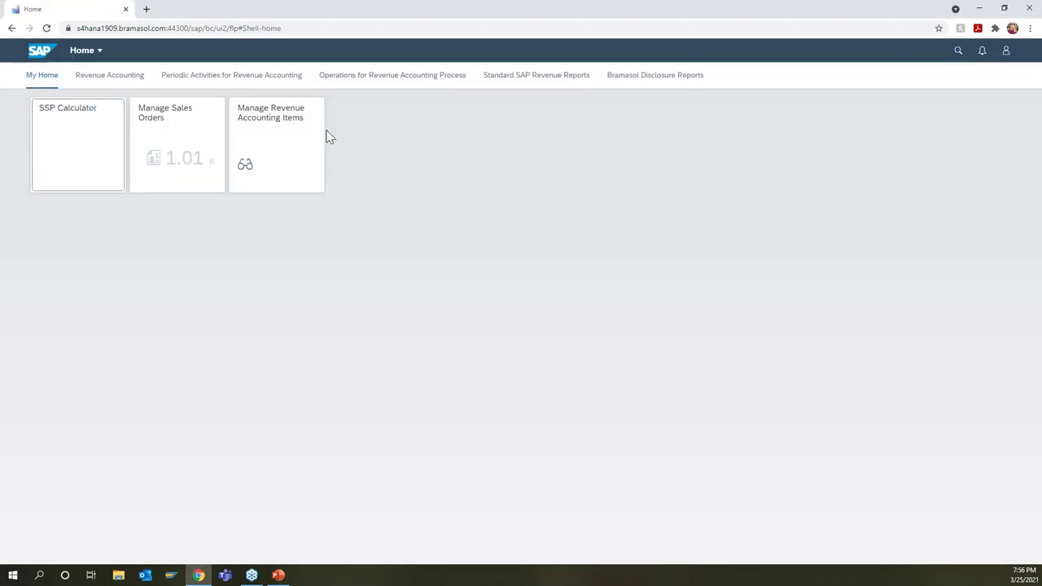
# Step: List the sales orders in Manage Sales Orders, open the newest order dated 03/25/2021 and save it
pyautogui.click(175, 138)
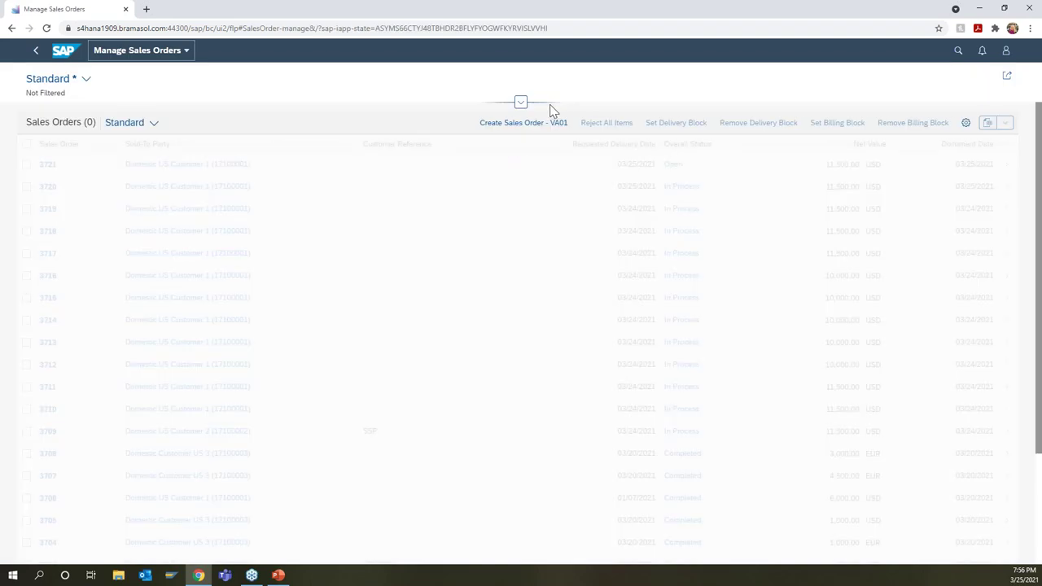
pyautogui.click(522, 103)
pyautogui.click(988, 130)
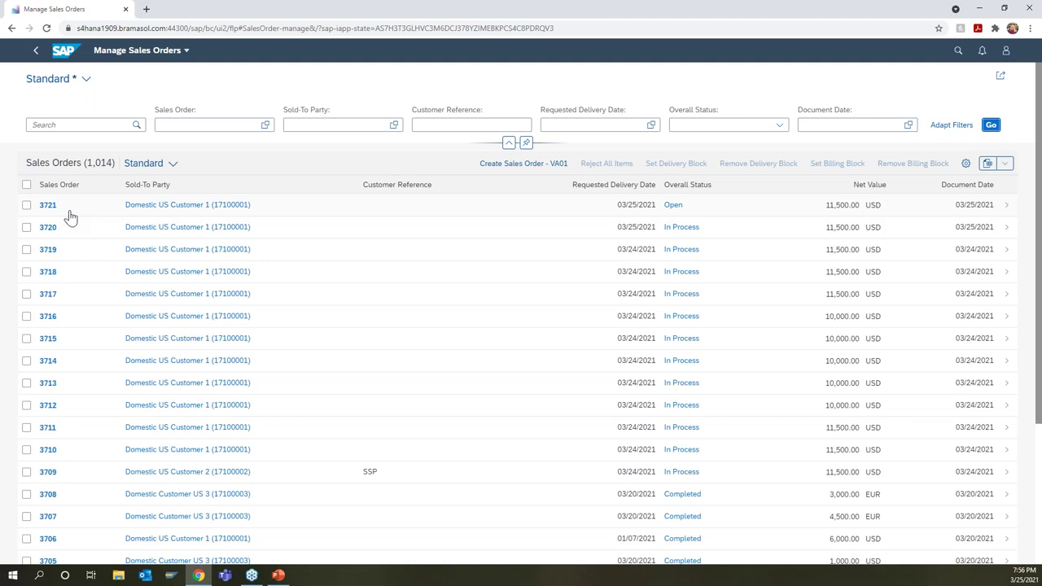
pyautogui.click(73, 213)
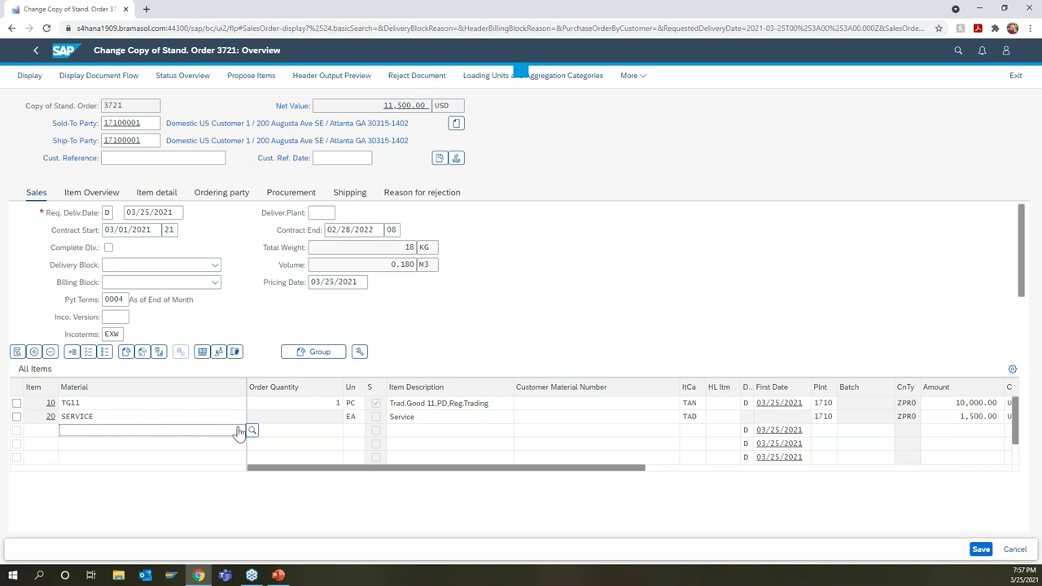
pyautogui.click(981, 550)
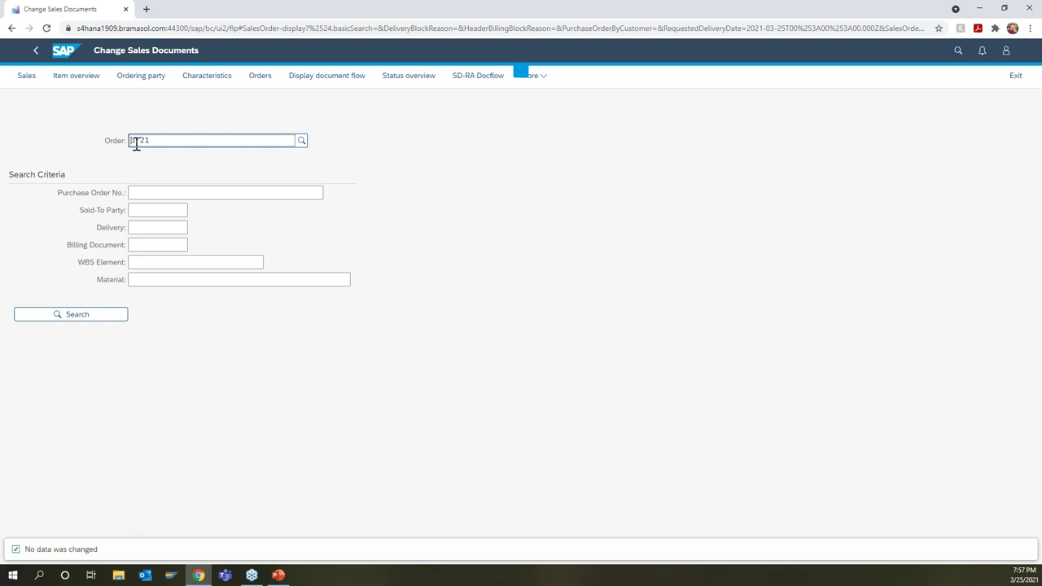
# Step: In Manage Revenue Accounting Items, list the raw and processable items using that sales order's number as the Header ID (Orders)
pyautogui.moveTo(131, 141); pyautogui.dragTo(163, 143)
pyautogui.click(66, 51)
pyautogui.click(289, 138)
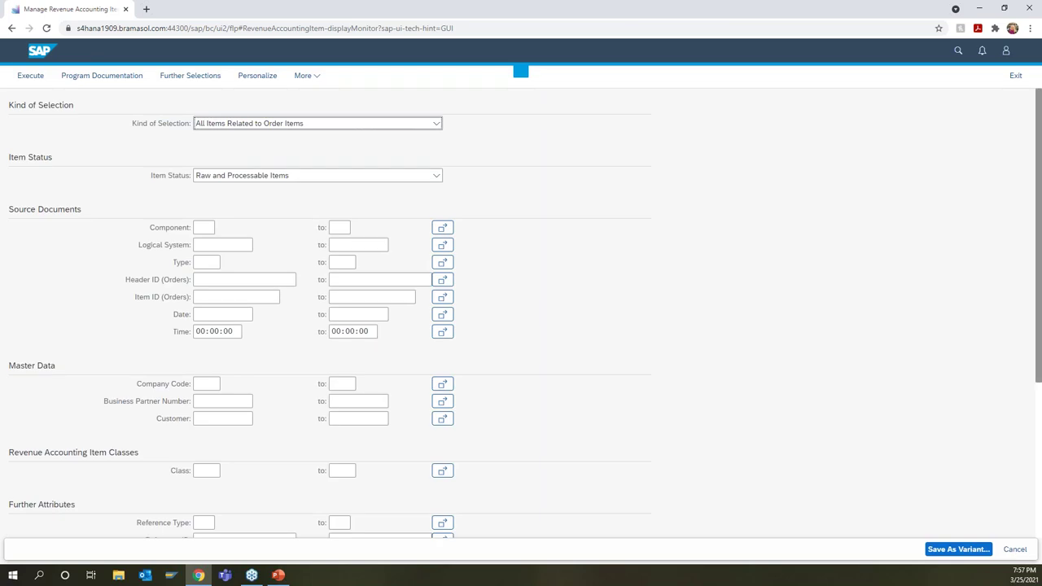
pyautogui.click(256, 280)
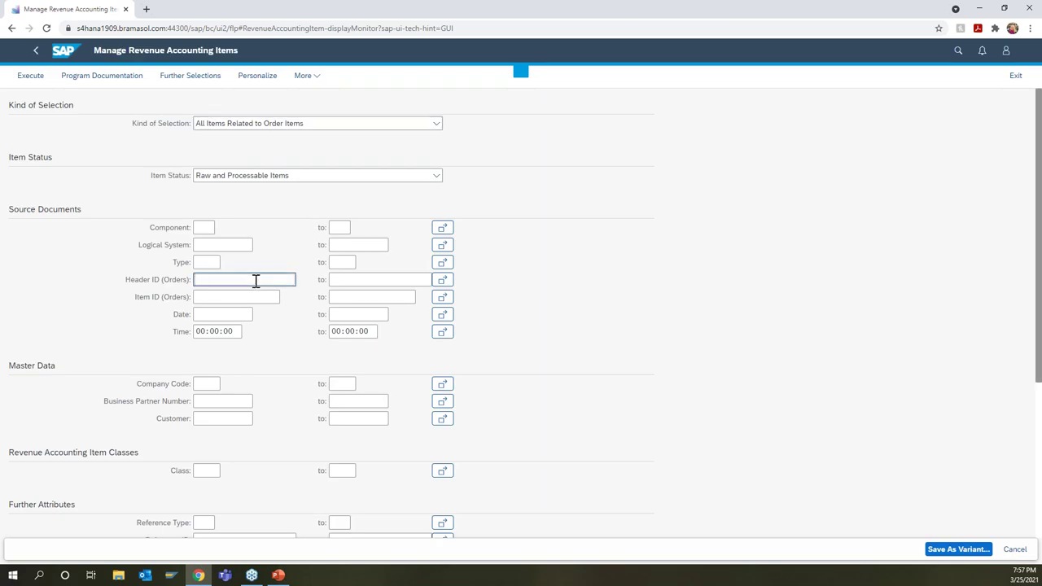
pyautogui.write('32')
pyautogui.write('721')
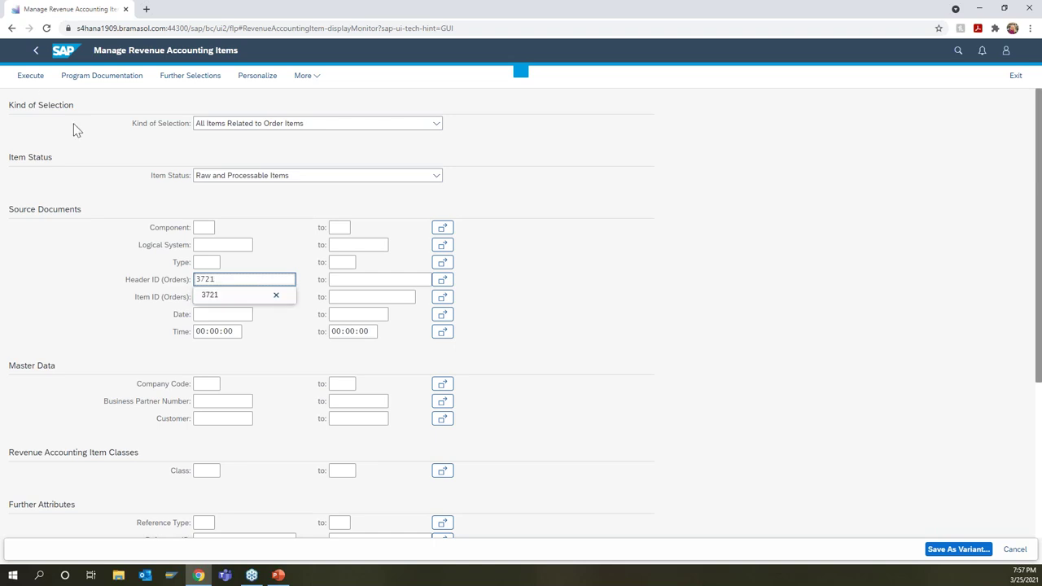
pyautogui.click(32, 82)
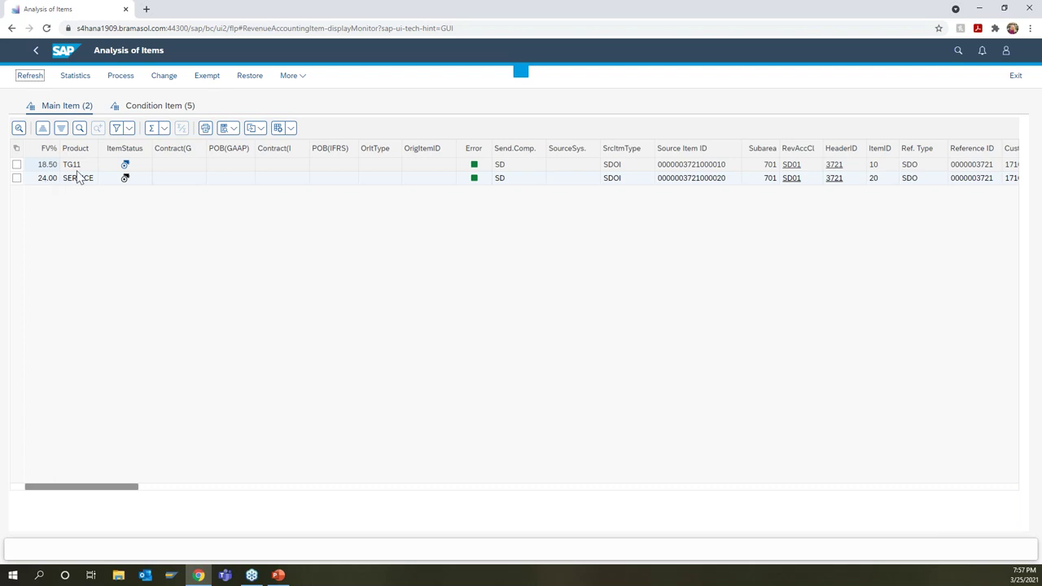
# Step: Examine the order's condition items and their amounts, and return to the main items
pyautogui.click(165, 110)
pyautogui.click(165, 113)
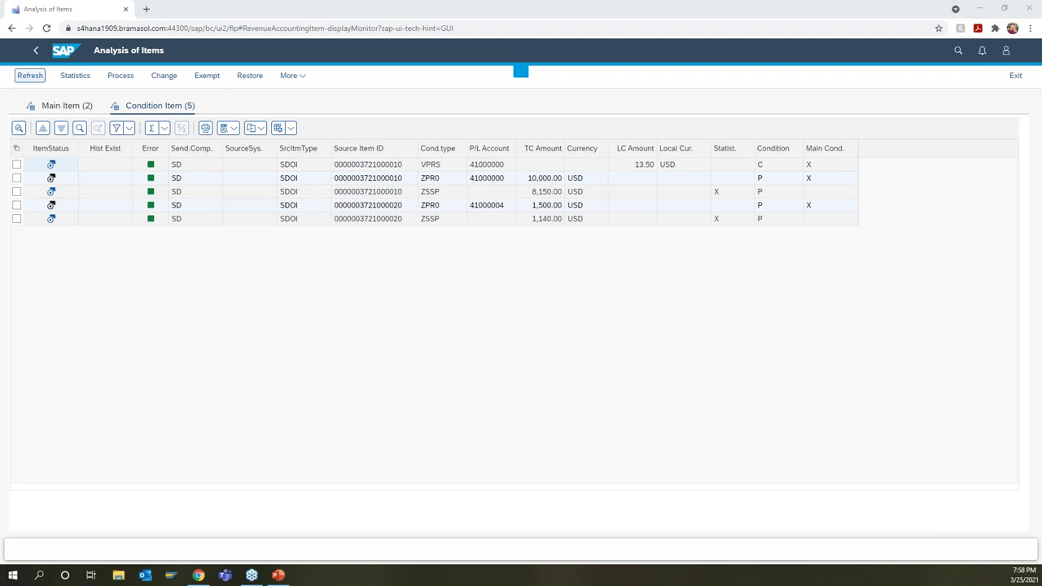
pyautogui.click(88, 106)
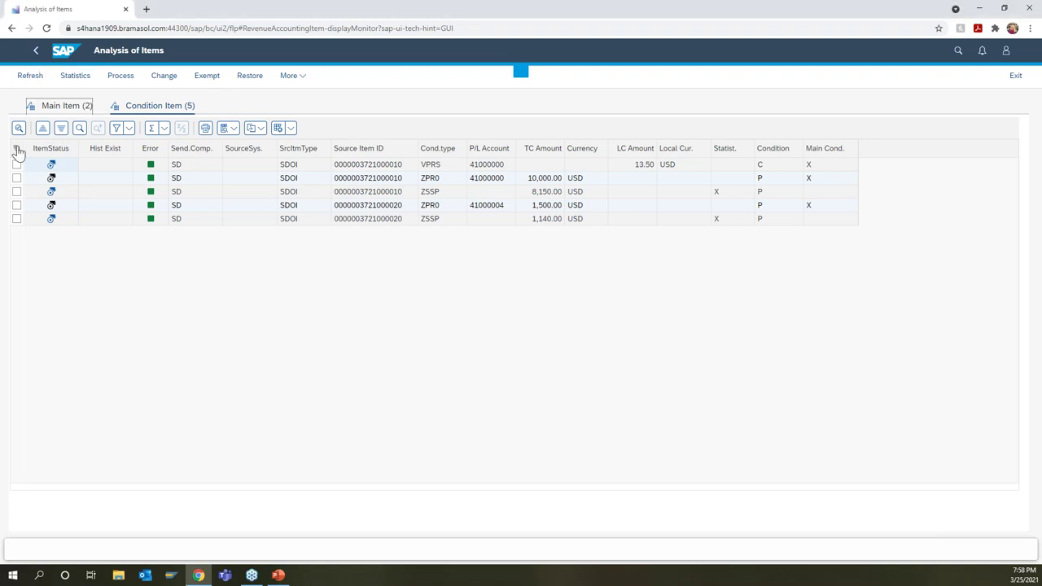
# Step: Process all main items of the sales order and close the processing statistics
pyautogui.click(17, 148)
pyautogui.click(122, 78)
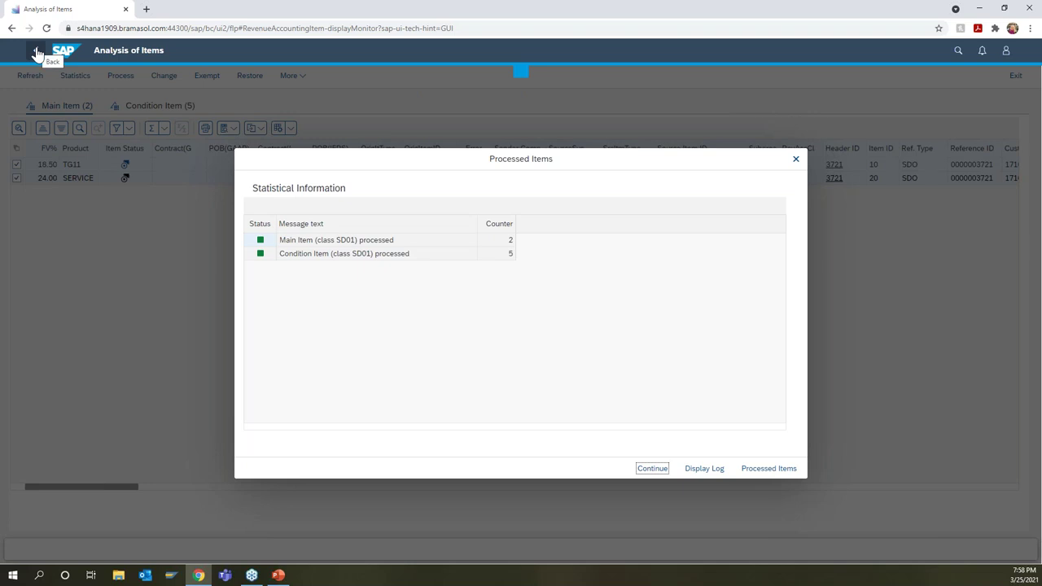
pyautogui.press('Return')
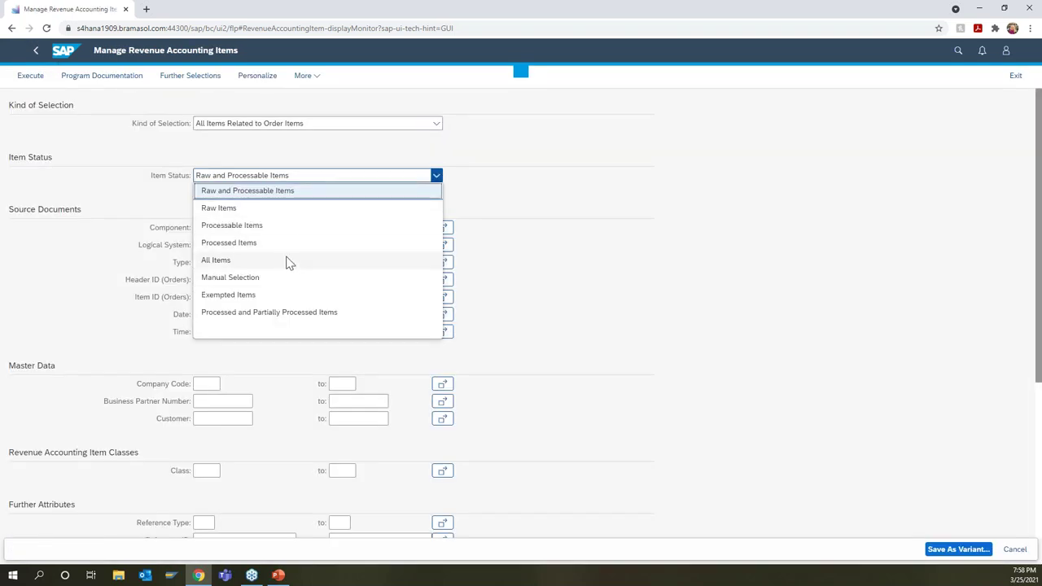
# Step: Set the item status selection to All Items and list the order's revenue accounting items again
pyautogui.click(288, 259)
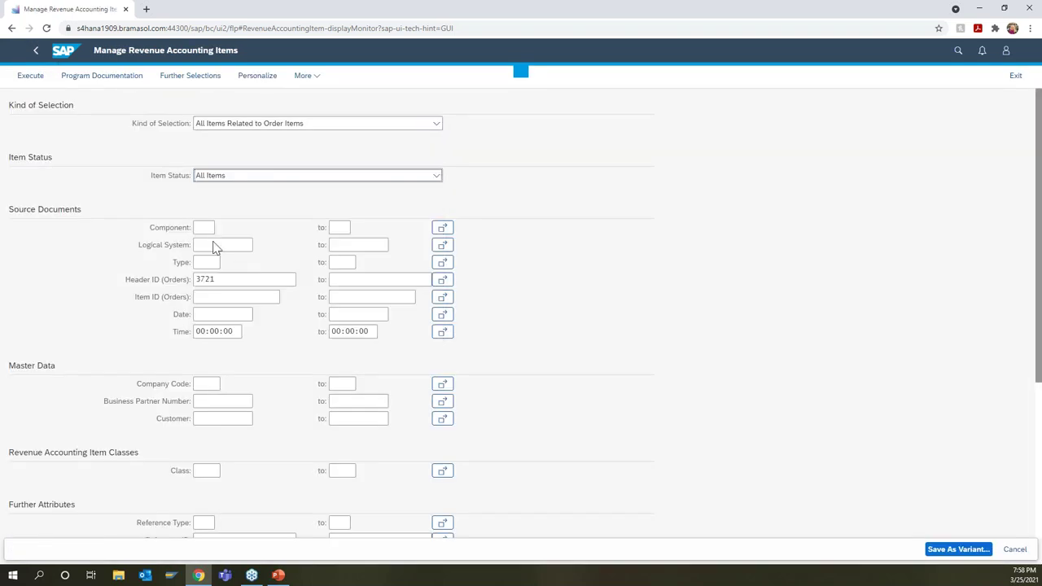
pyautogui.click(340, 315)
pyautogui.click(33, 75)
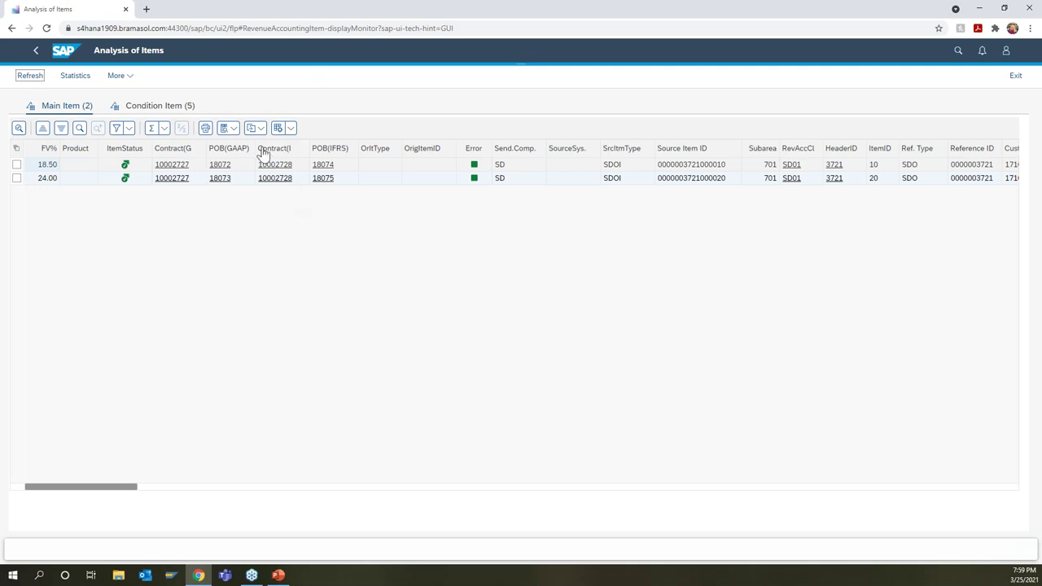
# Step: Open the GAAP contract of item 10 and maximize its Performance Obligation Structure window
pyautogui.click(174, 166)
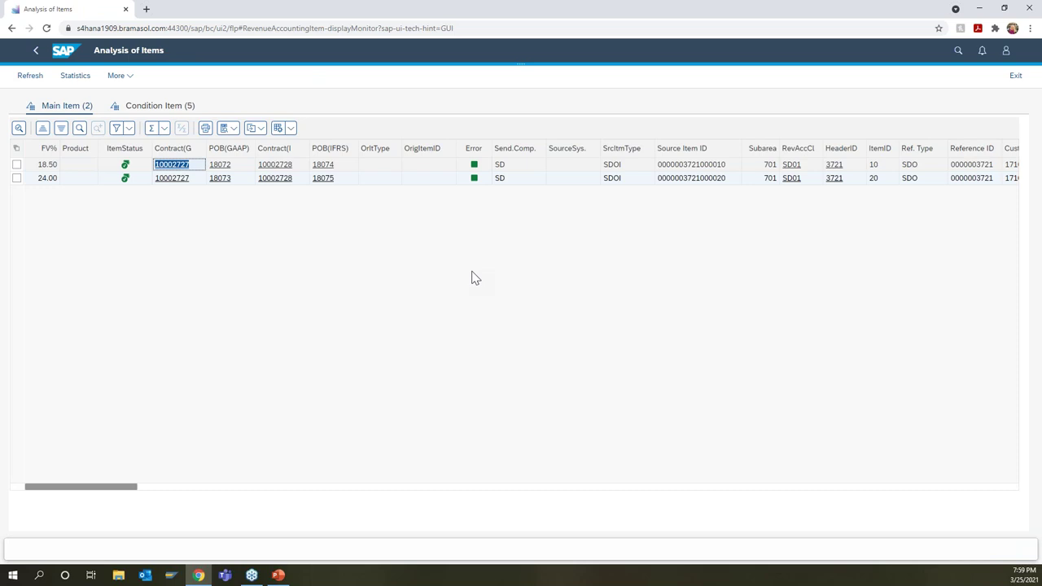
pyautogui.moveTo(203, 573)
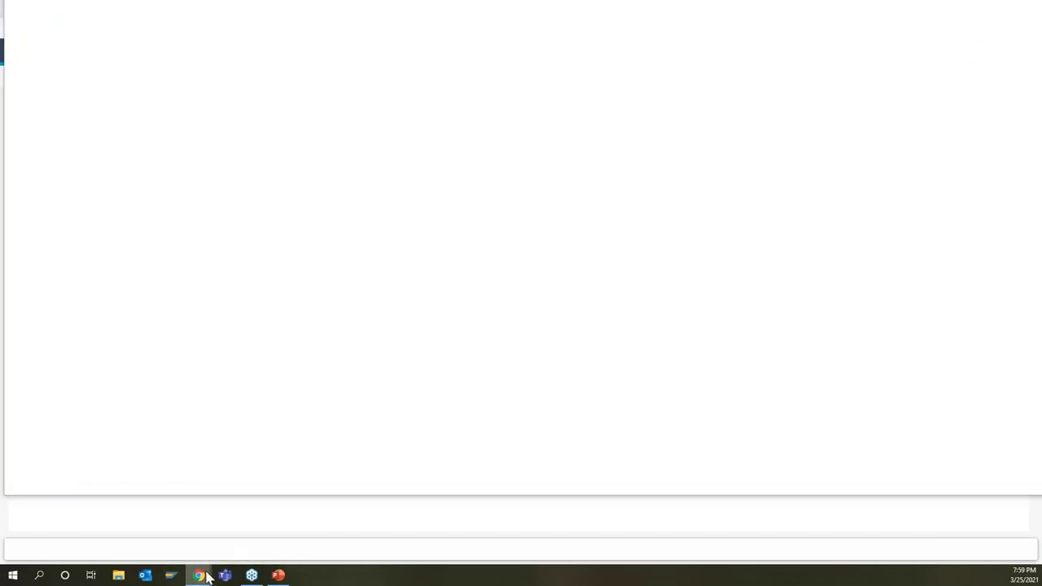
pyautogui.rightClick(226, 545)
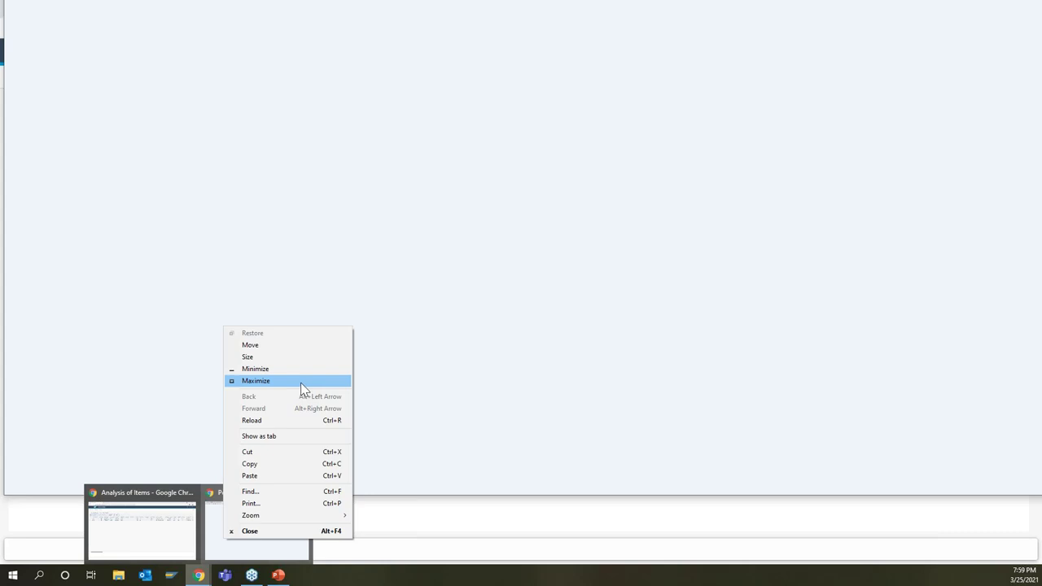
pyautogui.click(300, 383)
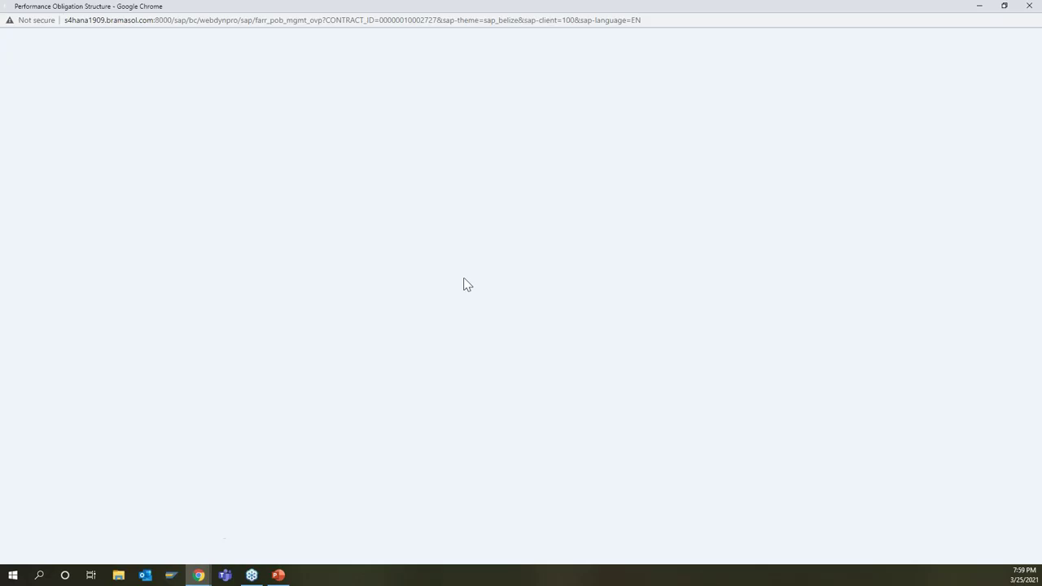